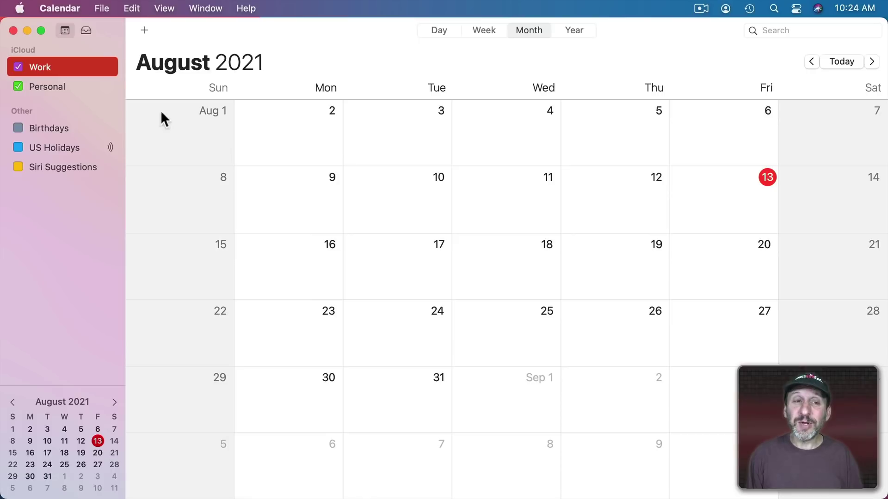
- Create a quick event 'Meeting on Friday at 10' for Friday, August 20, 10–11 AM
mouse_move(40, 88)
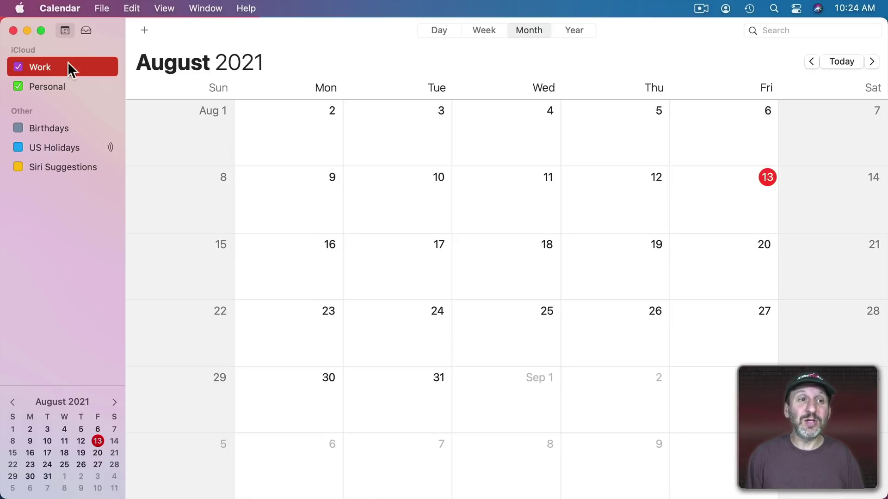
click(143, 33)
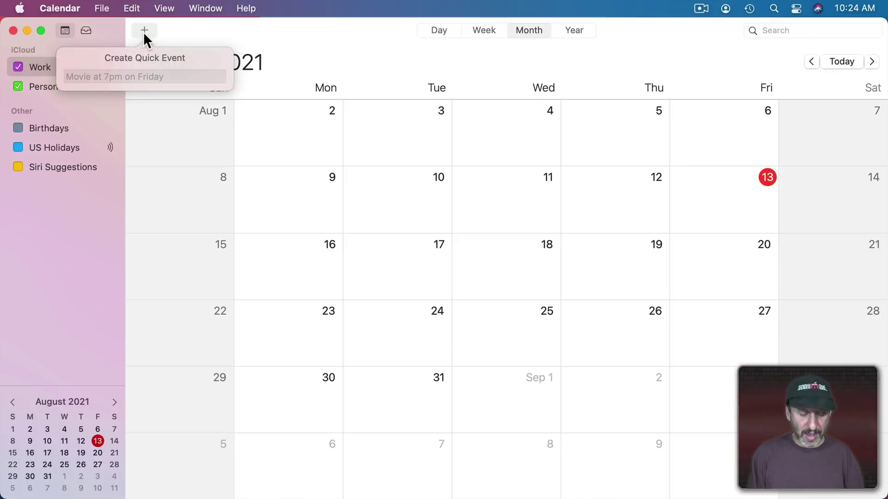
text(Meeting on )
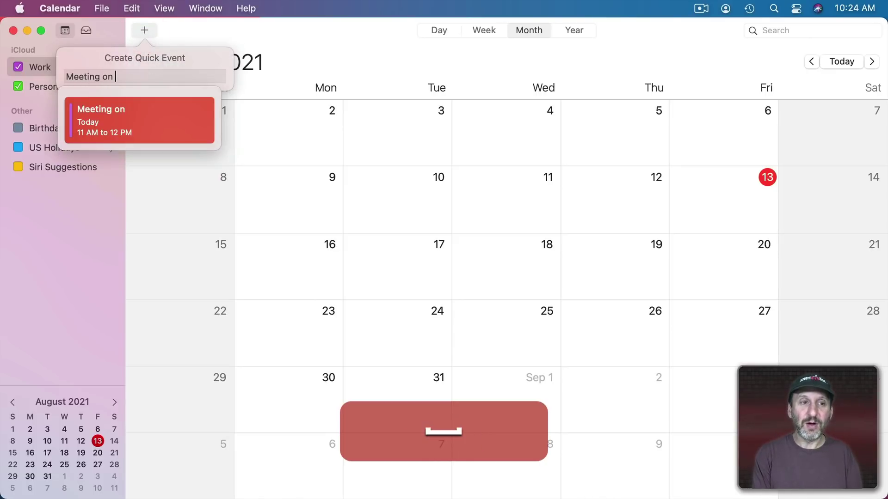
text(Friday at )
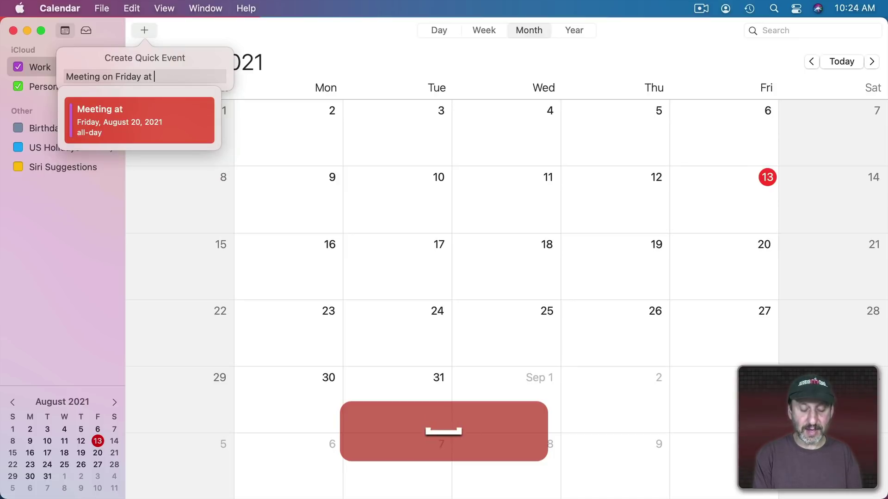
text(10)
key(Return)
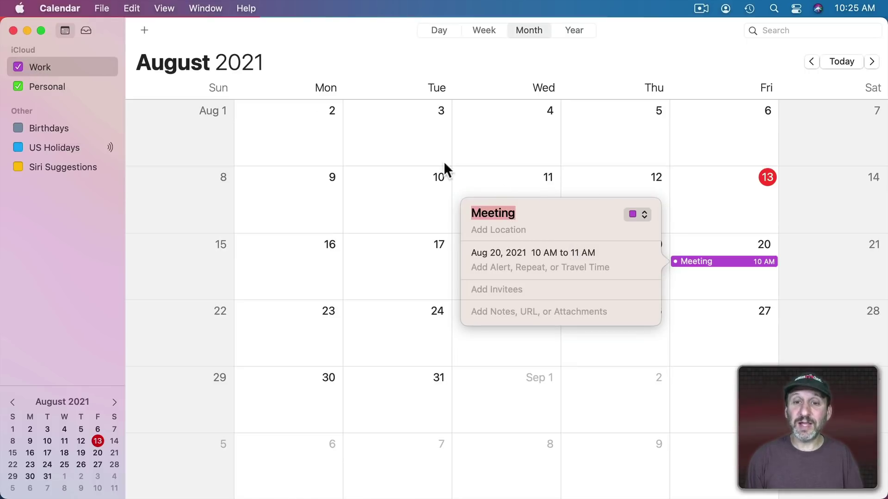
click(514, 163)
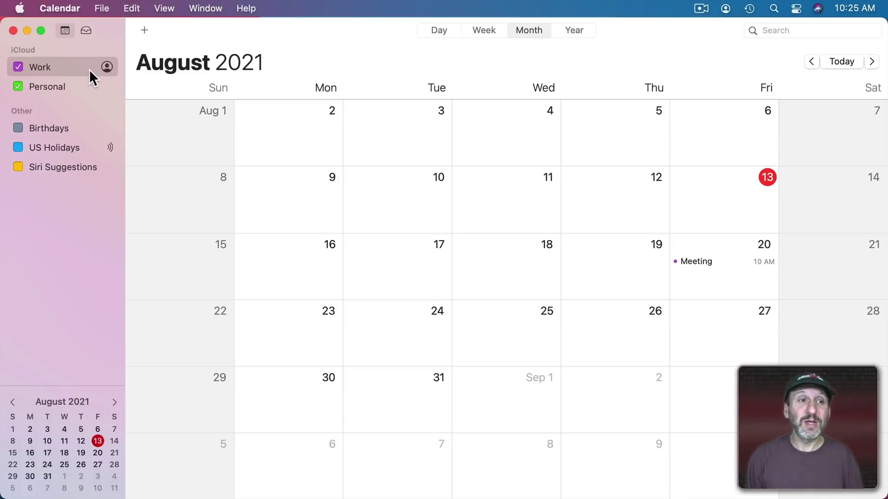
- Add a new calendar from the File menu and rename it from Untitled to 'Meetings'
click(101, 9)
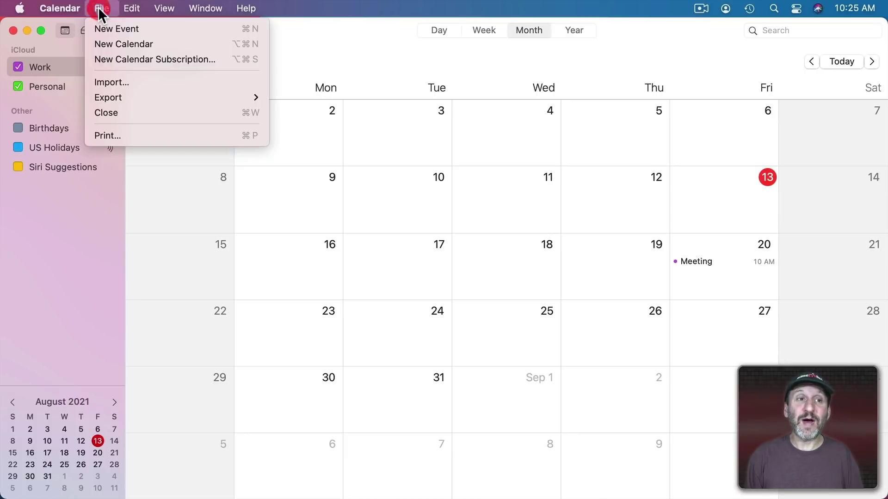
click(109, 41)
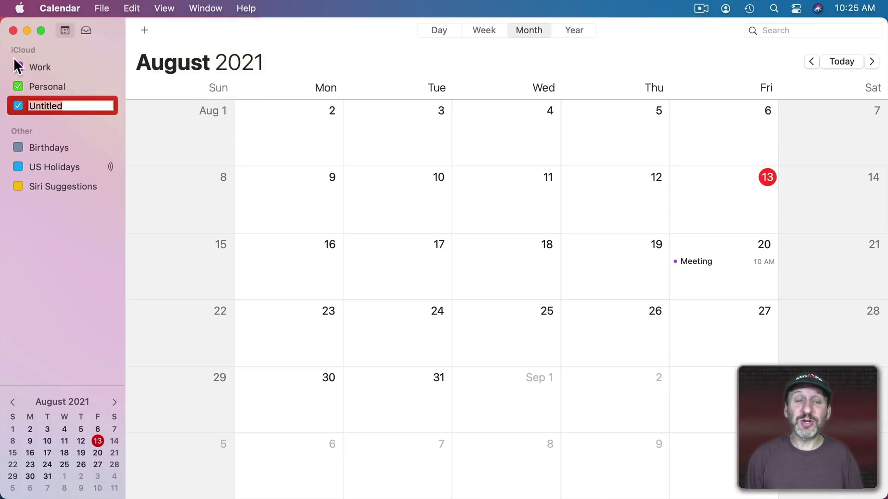
double_click(52, 104)
text(Me)
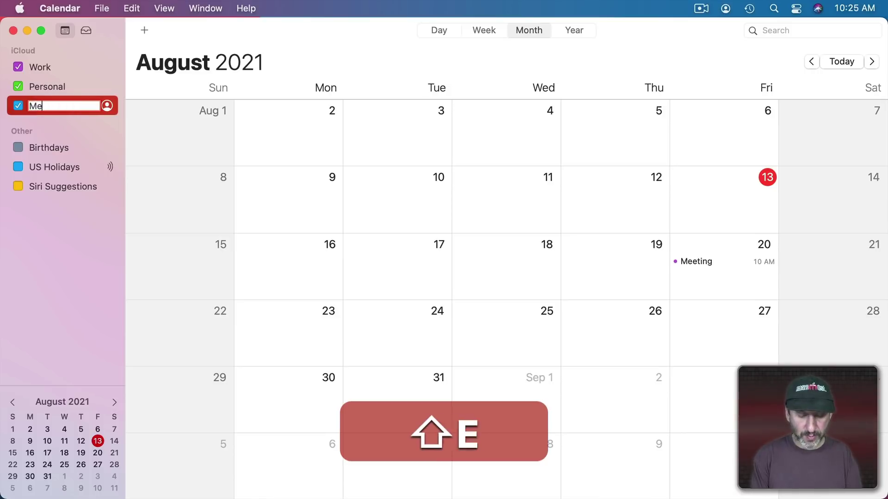
text(etings)
key(Return)
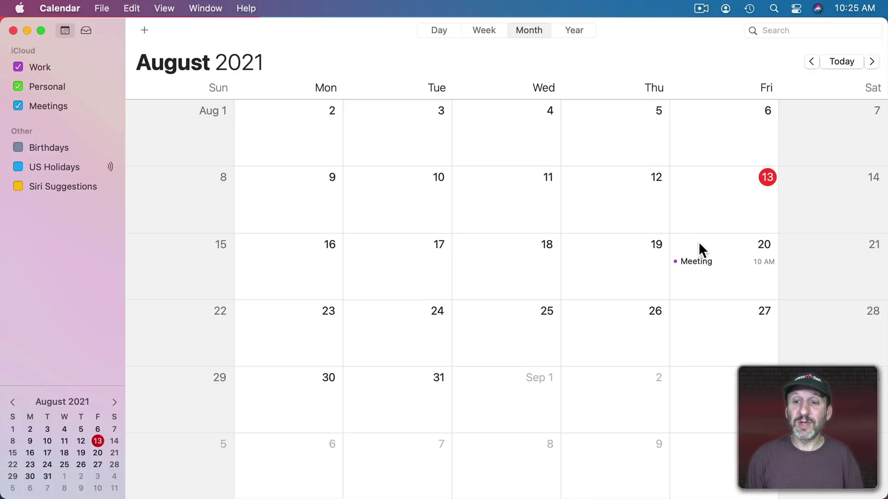
- Reassign the August 20 Meeting event to the Personal calendar from its context menu
ctrl+click(696, 261)
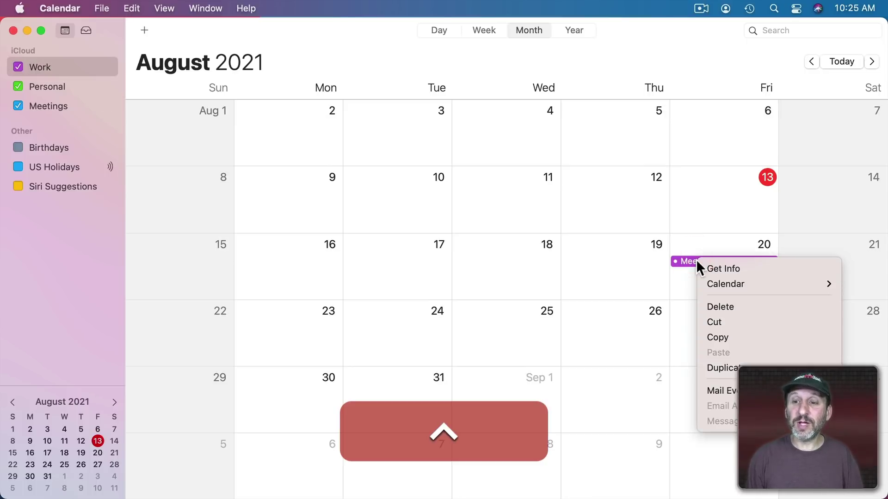
mouse_move(719, 280)
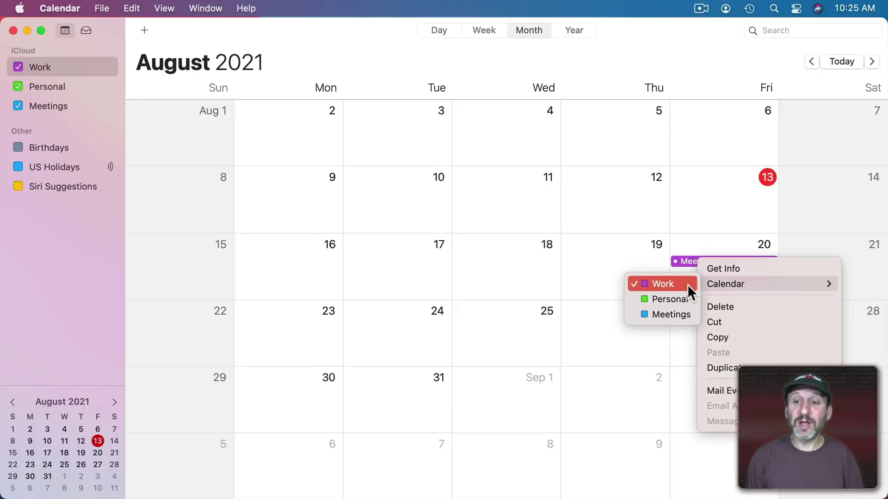
click(680, 301)
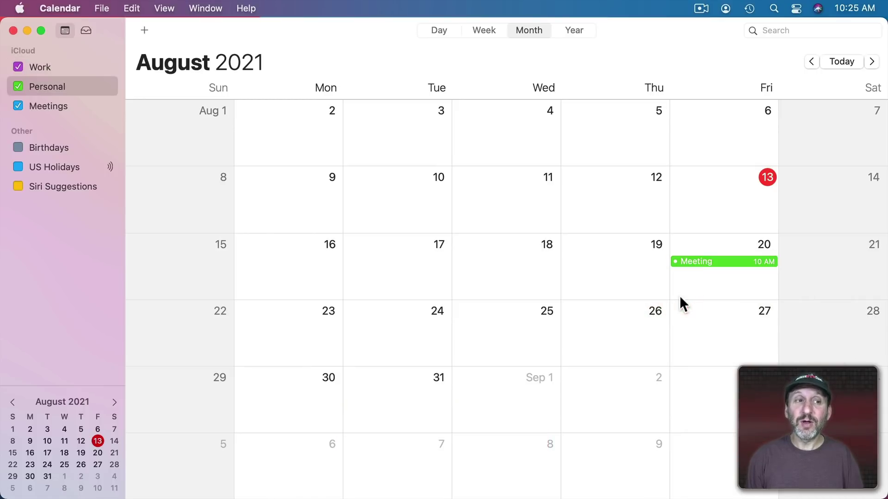
- Move the Meeting event into the Meetings calendar using its details pop-up and sidebar drag
double_click(695, 262)
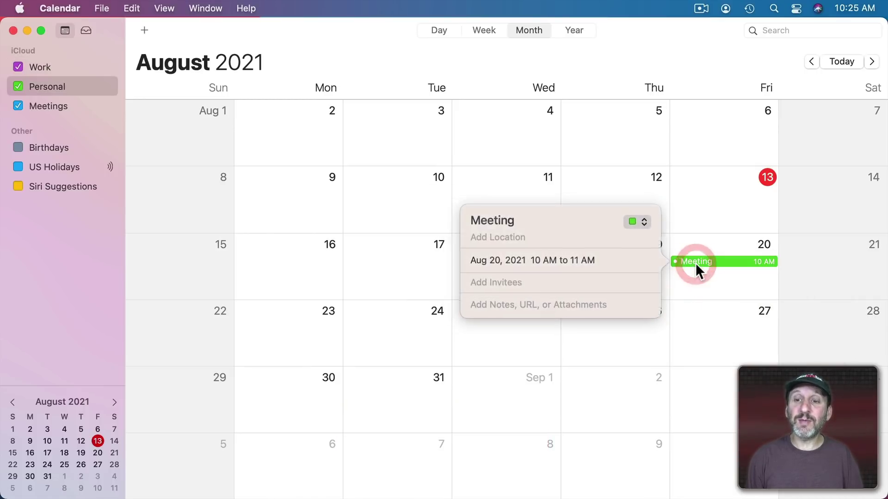
click(633, 221)
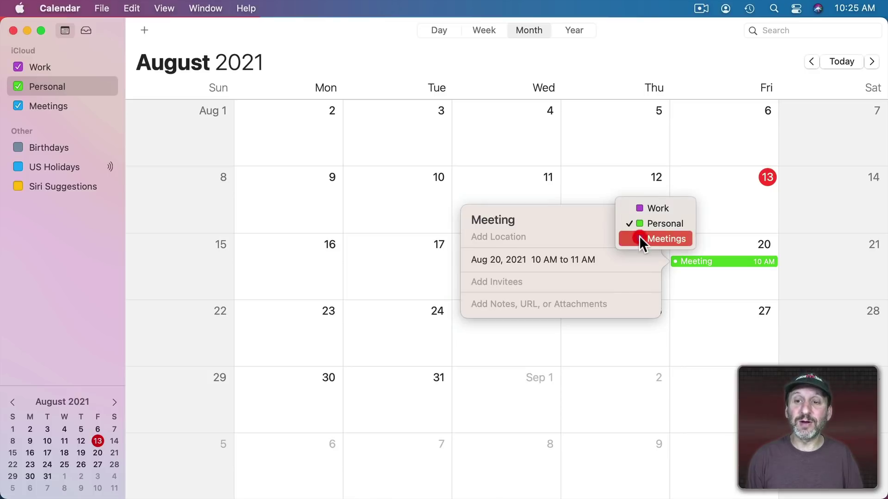
click(639, 235)
click(621, 195)
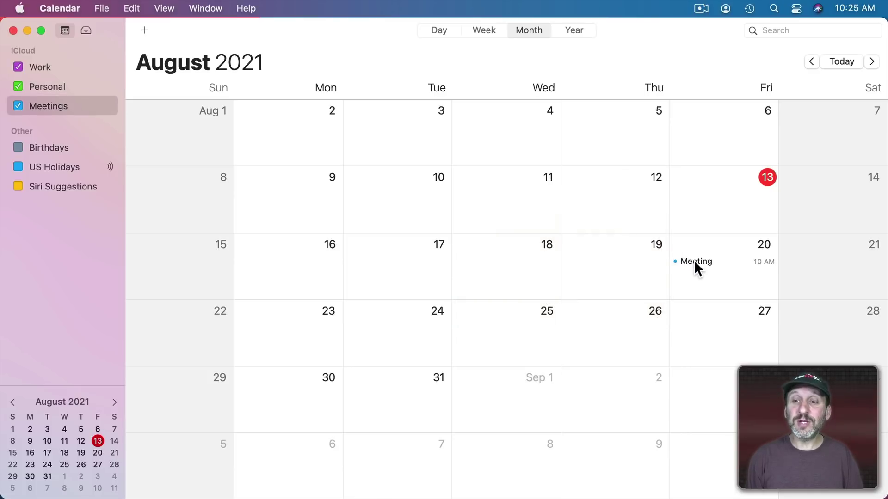
drag(696, 265, 62, 103)
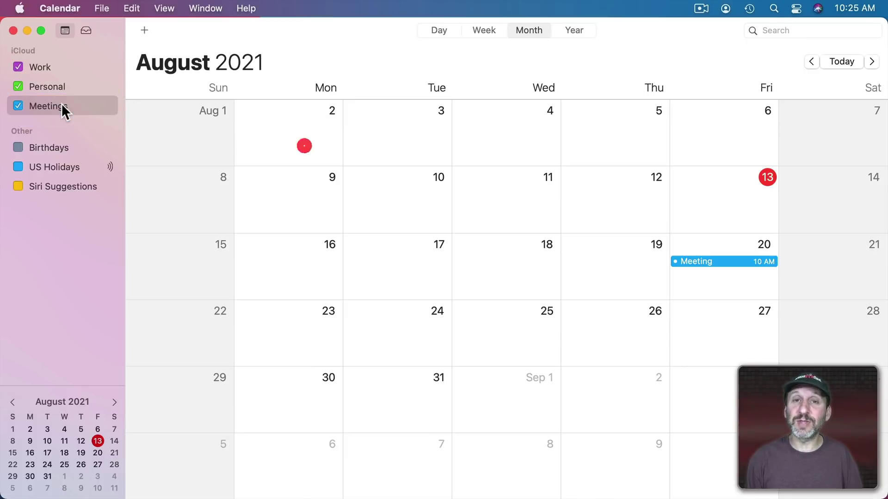
click(480, 200)
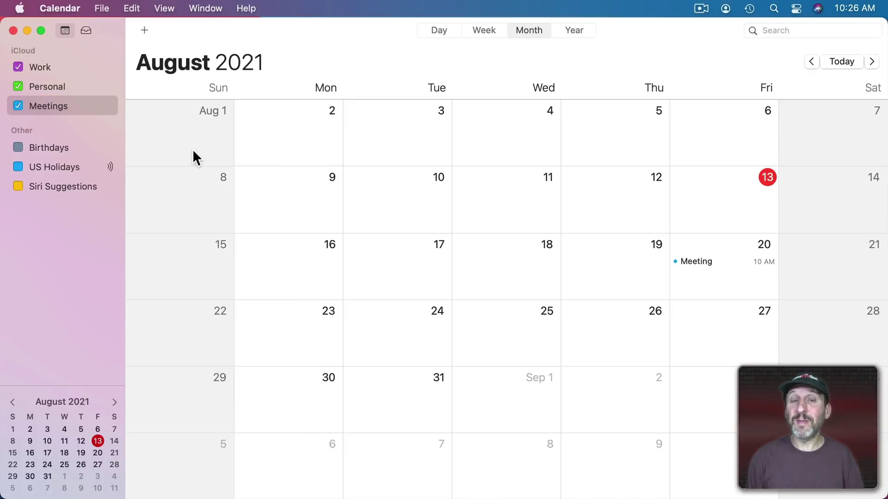
click(17, 105)
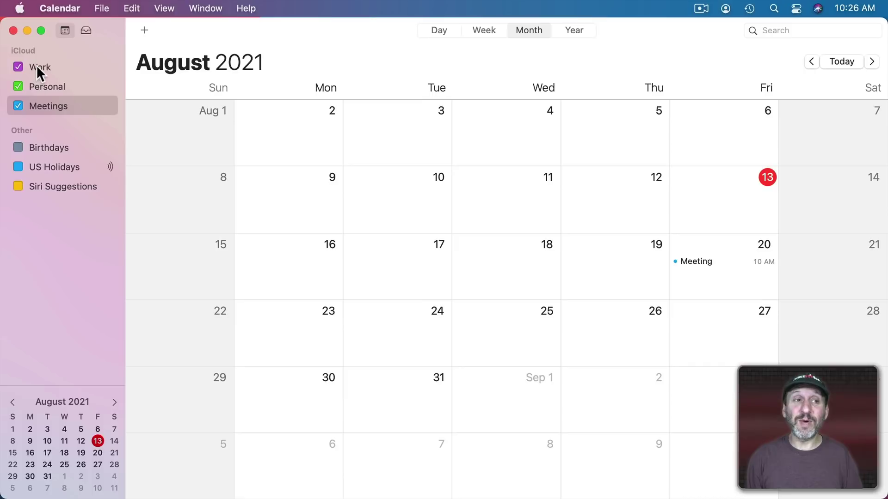
mouse_move(37, 65)
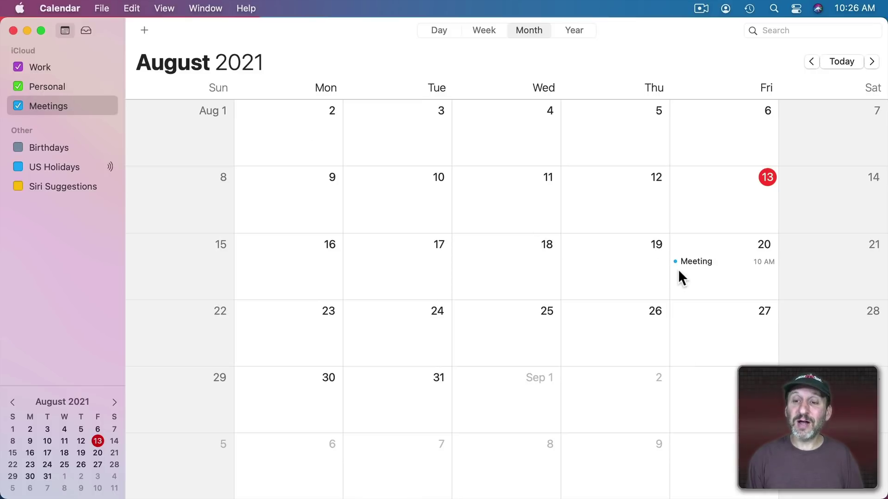
- Open the Meetings calendar's Info dialog and show the colour pop-up beside its Name
right_click(34, 107)
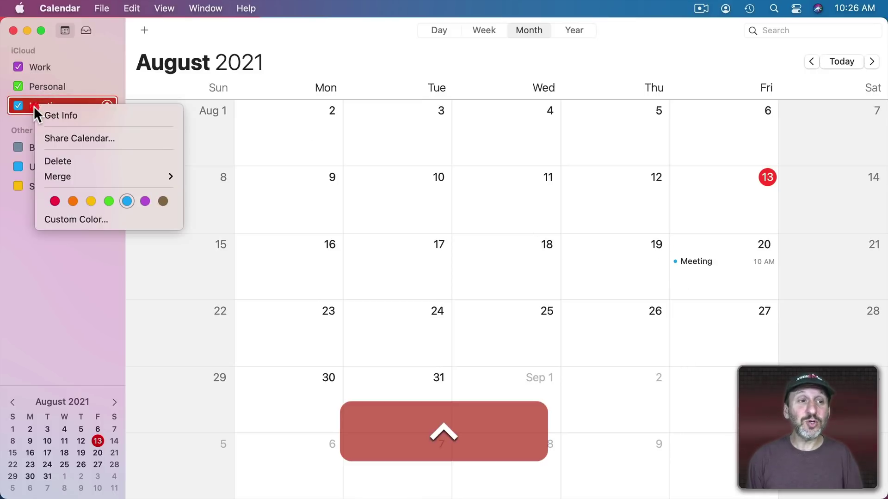
click(48, 111)
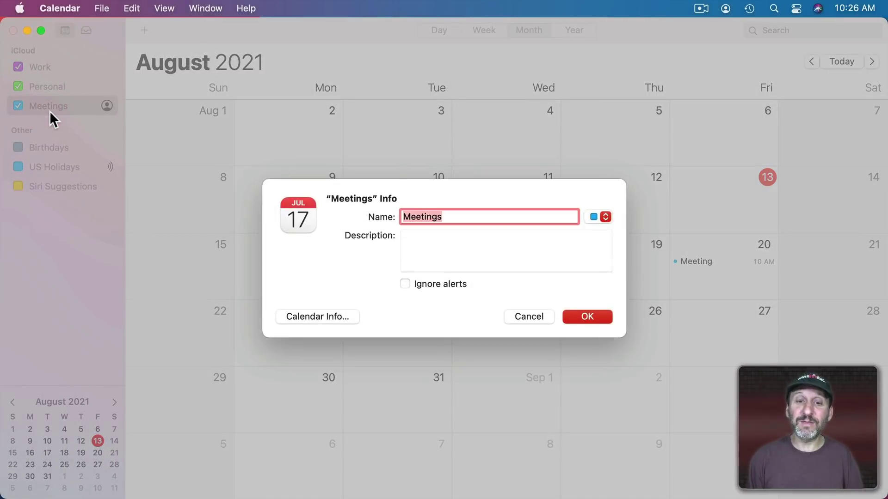
click(435, 252)
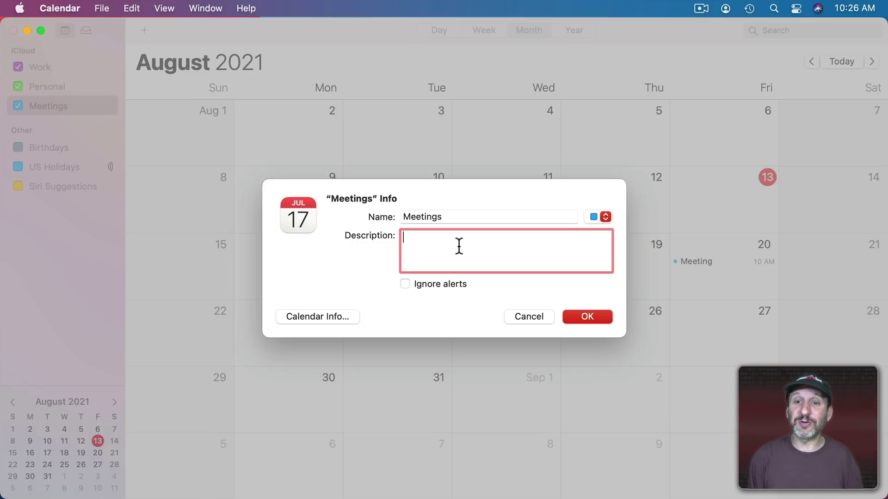
click(602, 218)
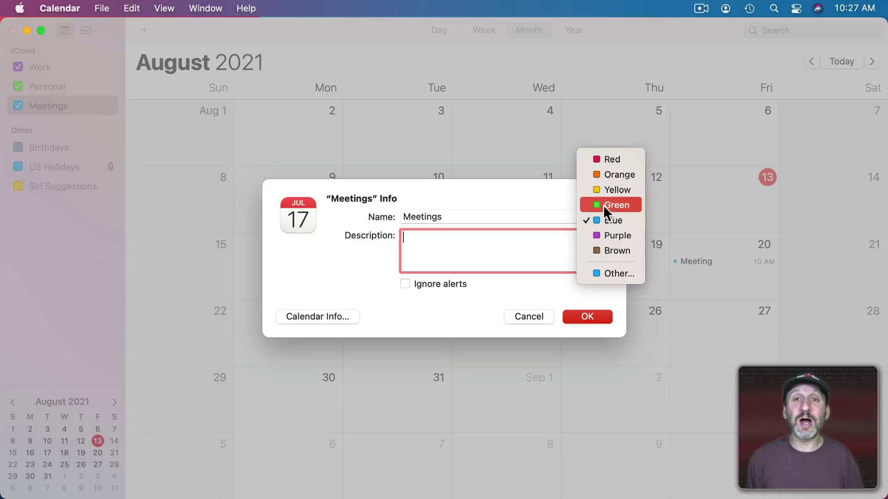
- Choose Other… and browse the Colors panel's sliders, palettes, spectrum, pencils, then the wheel
click(608, 274)
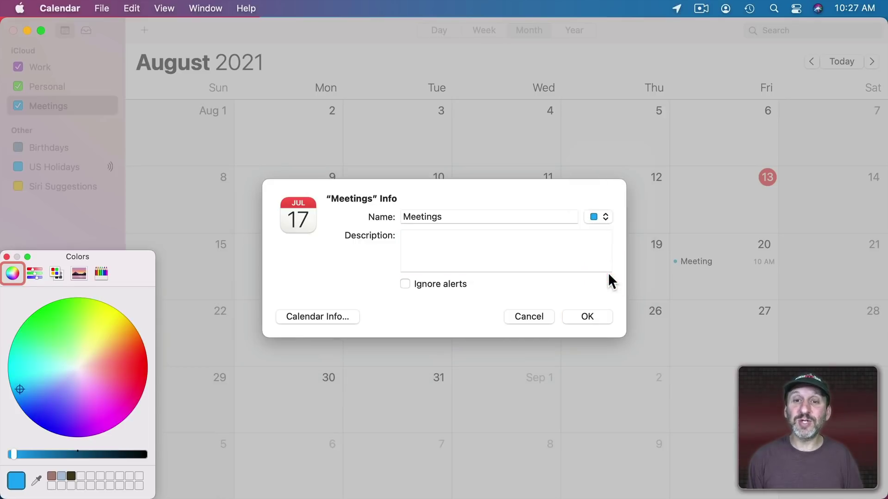
click(33, 273)
click(57, 273)
click(79, 273)
click(100, 272)
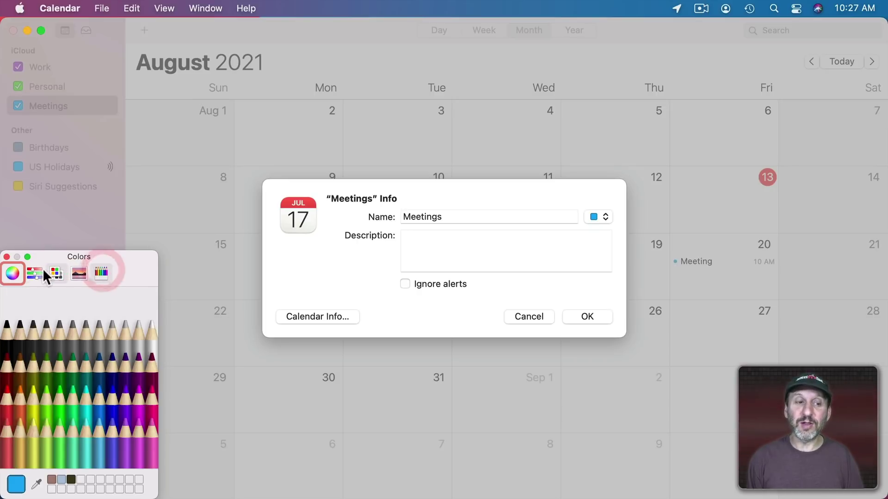
click(12, 274)
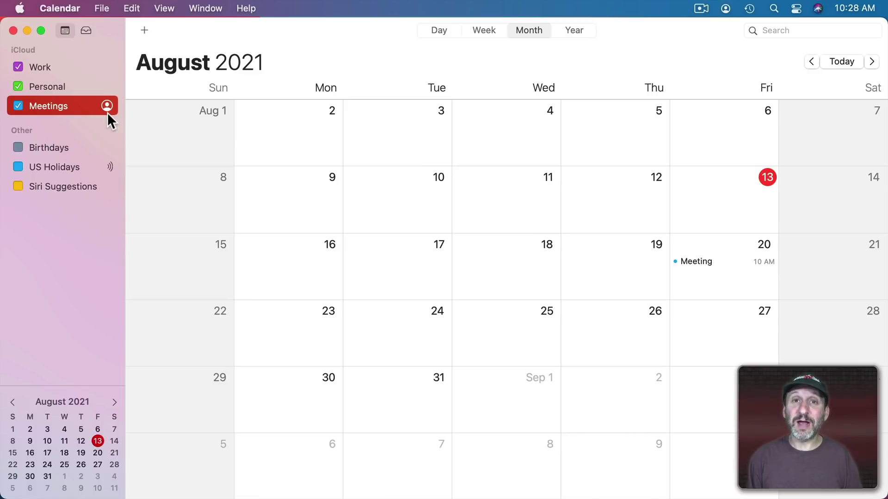
- Create a calendar named 'Family' and view its sharing popover without adding anyone
click(103, 8)
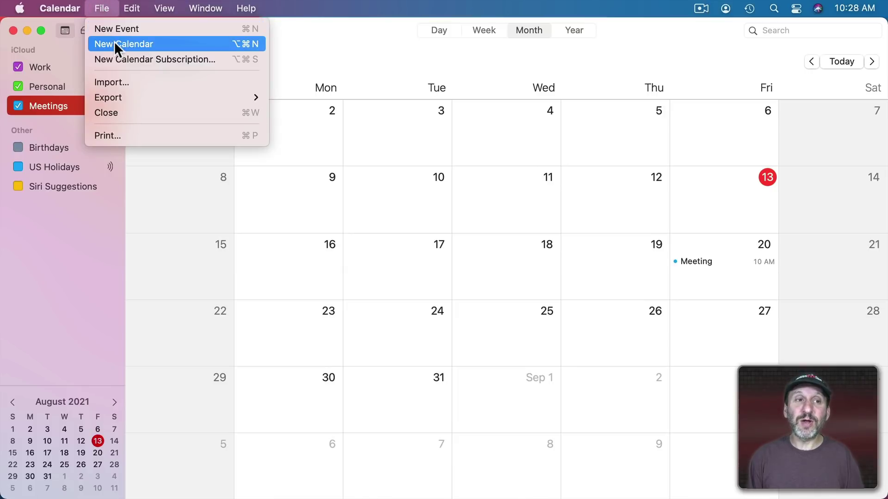
click(114, 43)
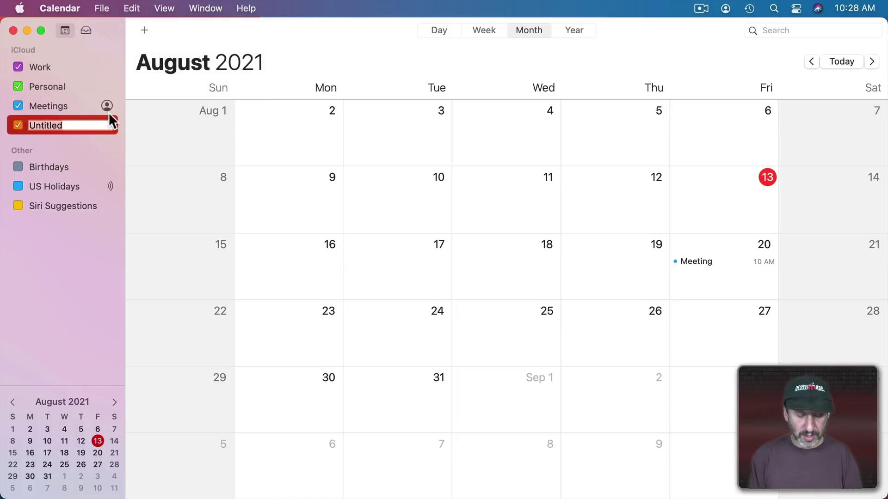
text(Family)
key(Return)
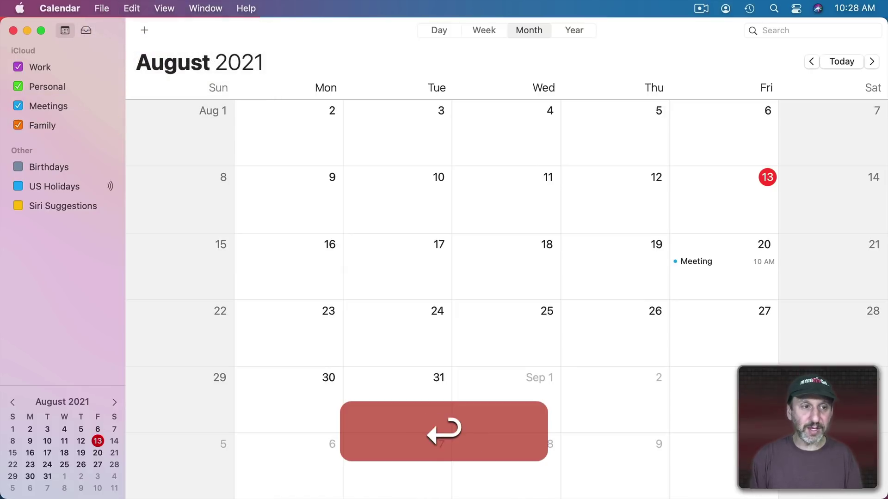
click(107, 124)
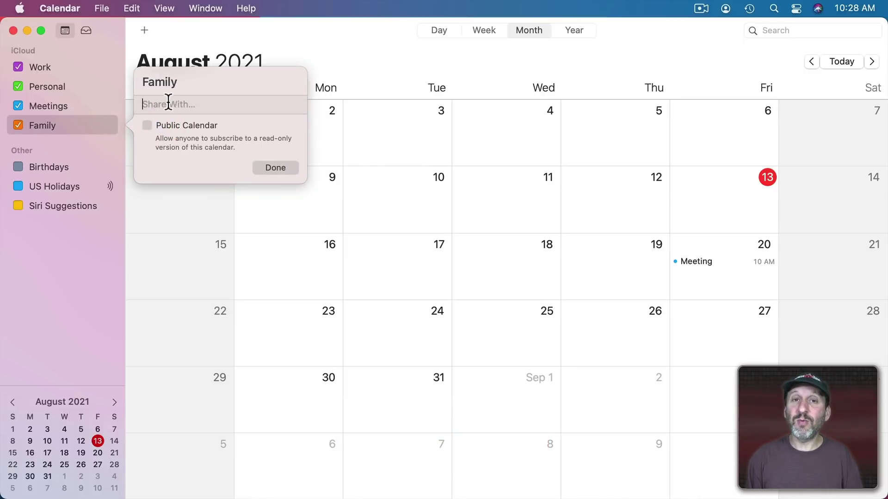
click(274, 168)
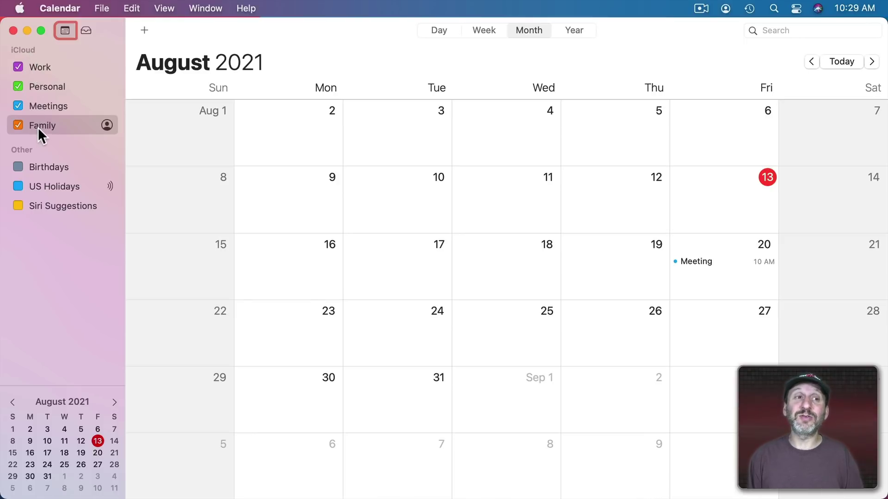
- Review the Google account's details under Preferences > Accounts, then close Preferences
click(85, 7)
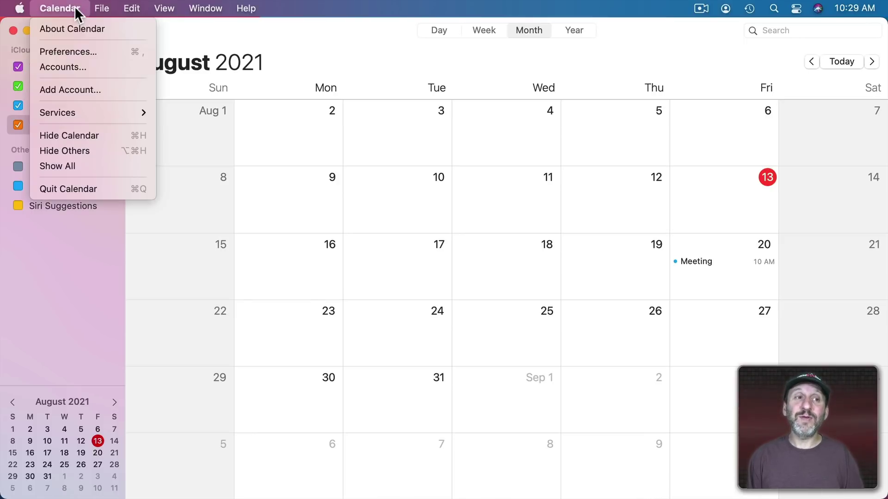
click(73, 48)
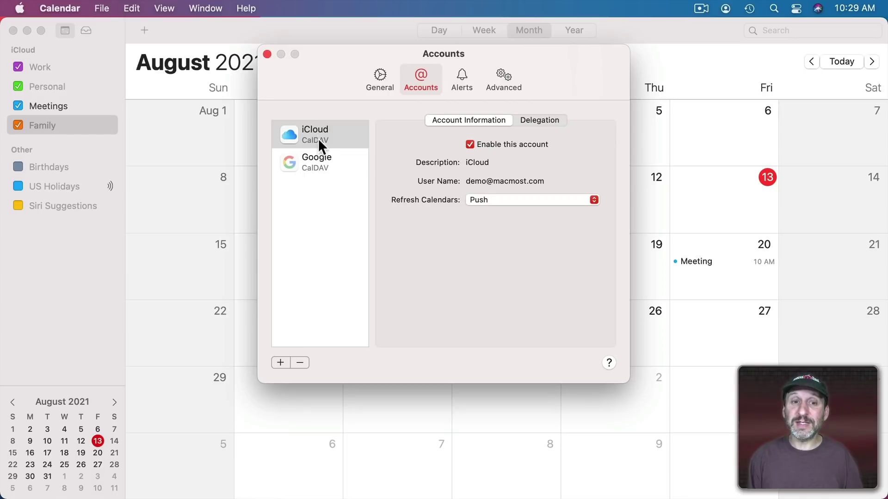
click(314, 167)
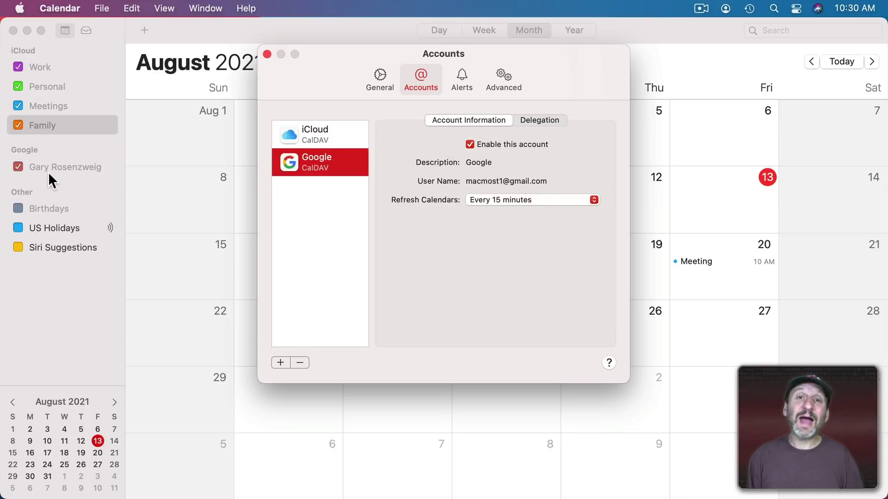
click(266, 54)
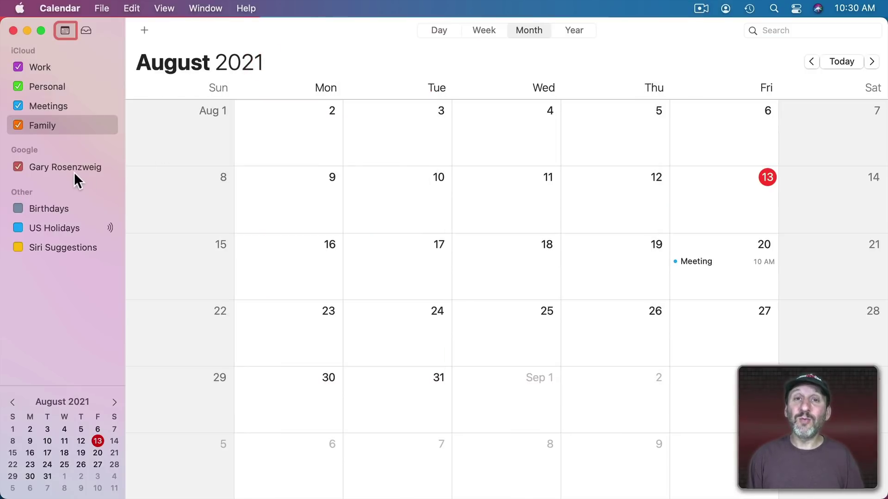
- Add a 'Test' event on August 25 to the Google calendar, then toggle its visibility off and on
click(59, 167)
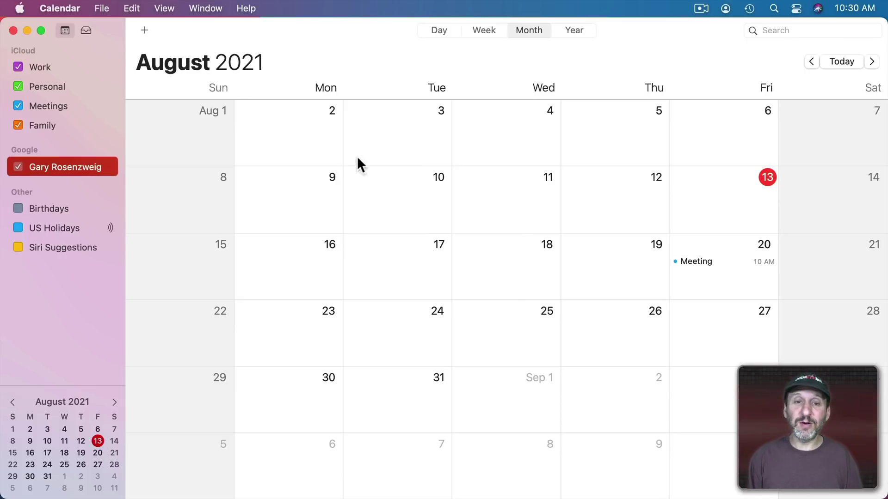
double_click(508, 310)
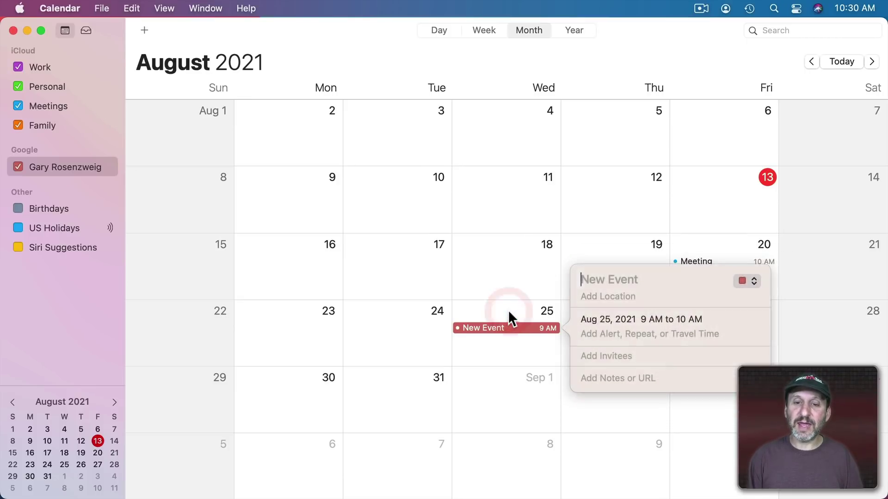
text(Test)
key(Return)
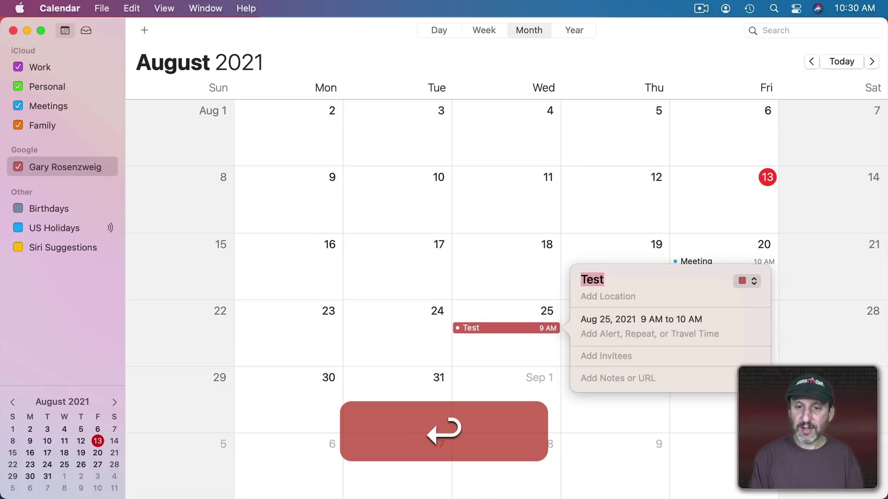
click(511, 300)
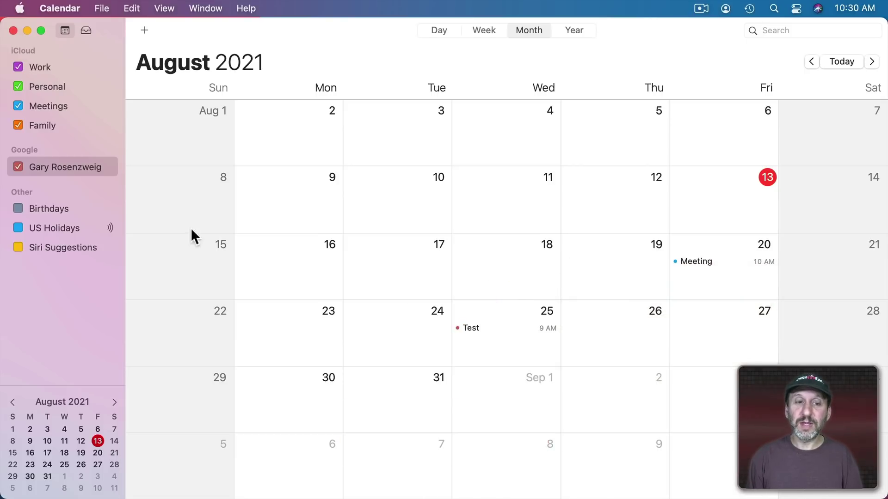
click(20, 163)
click(20, 163)
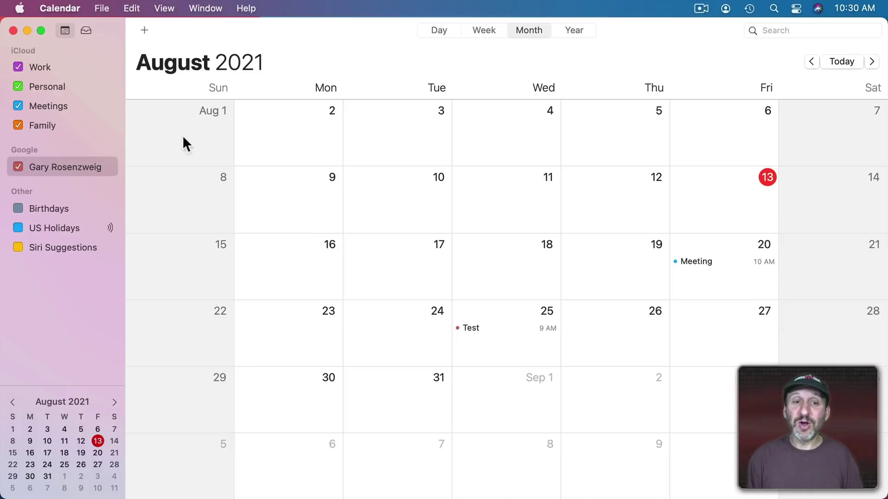
click(16, 120)
click(18, 105)
click(18, 105)
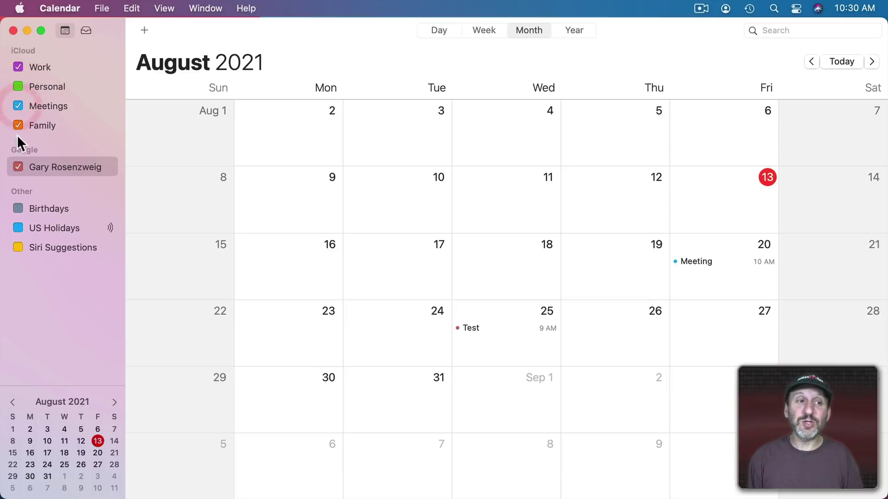
click(18, 167)
click(18, 167)
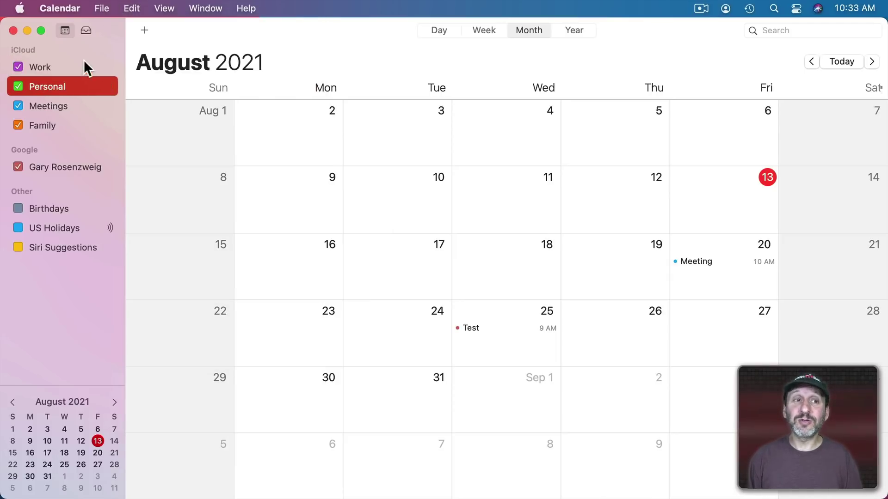
- Bring up the File > Export options for the Personal calendar
click(103, 8)
mouse_move(118, 100)
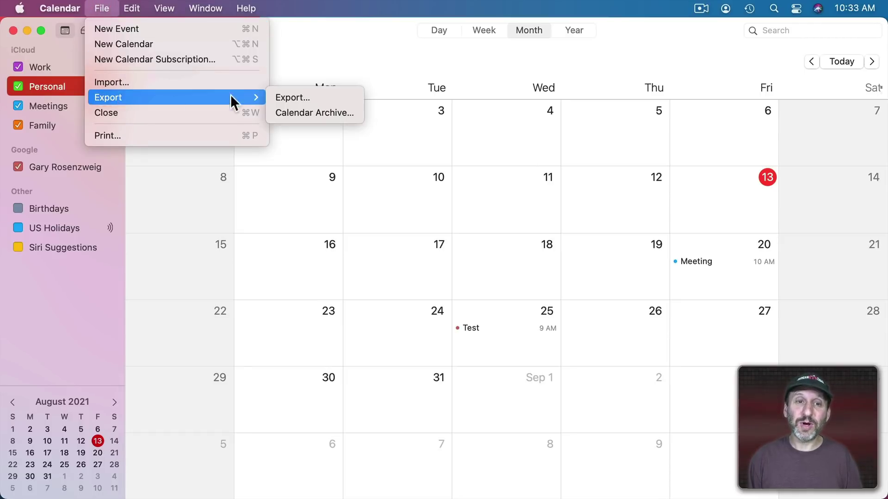